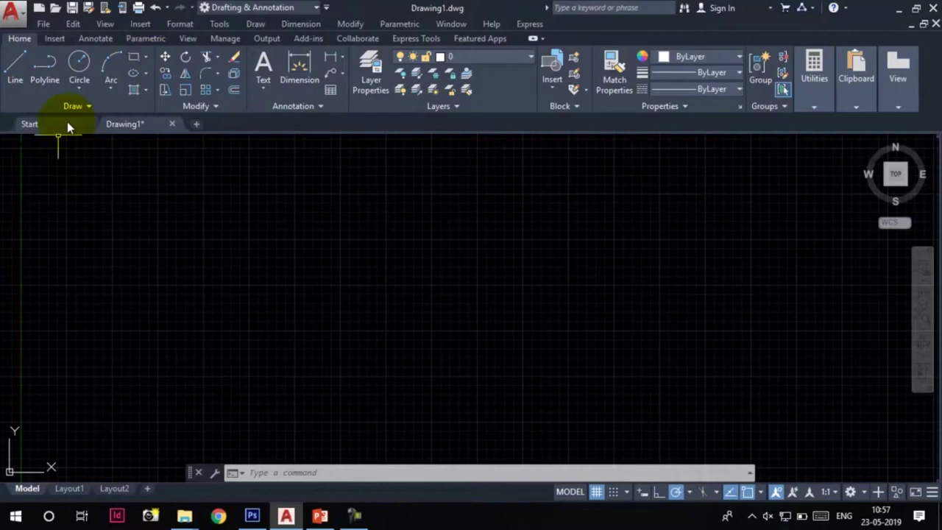
Step: Start the Polygon tool from the Rectangle dropdown in the Draw panel
click(148, 56)
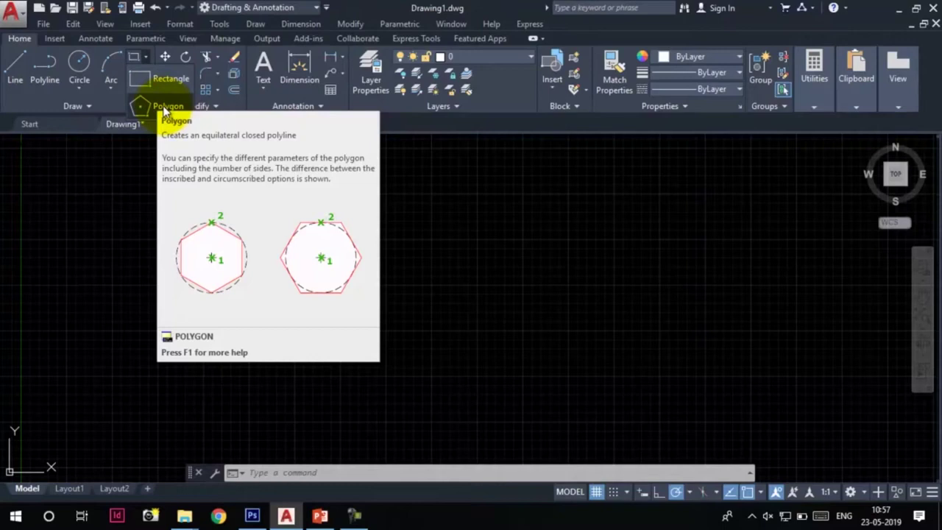
click(165, 110)
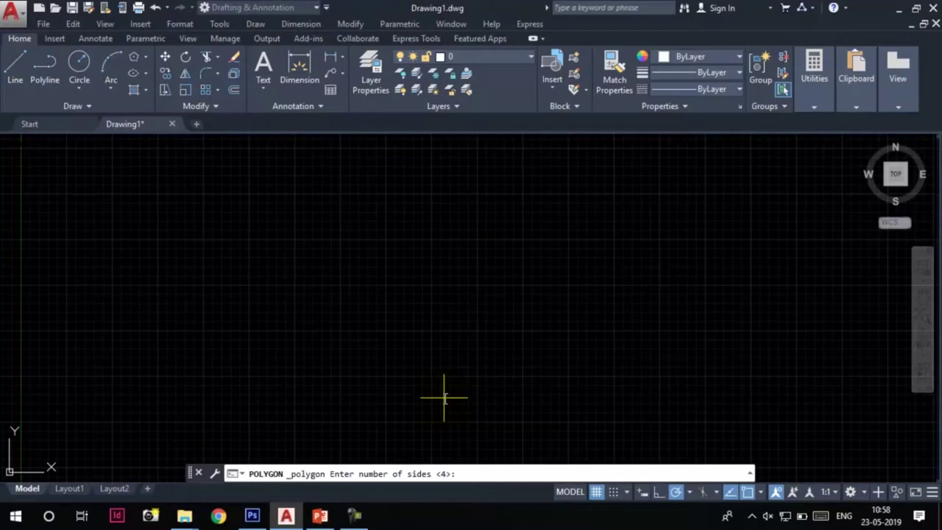
Step: Draw a 6-sided polygon inscribed in a circle of radius 15
text(6)
key(Return)
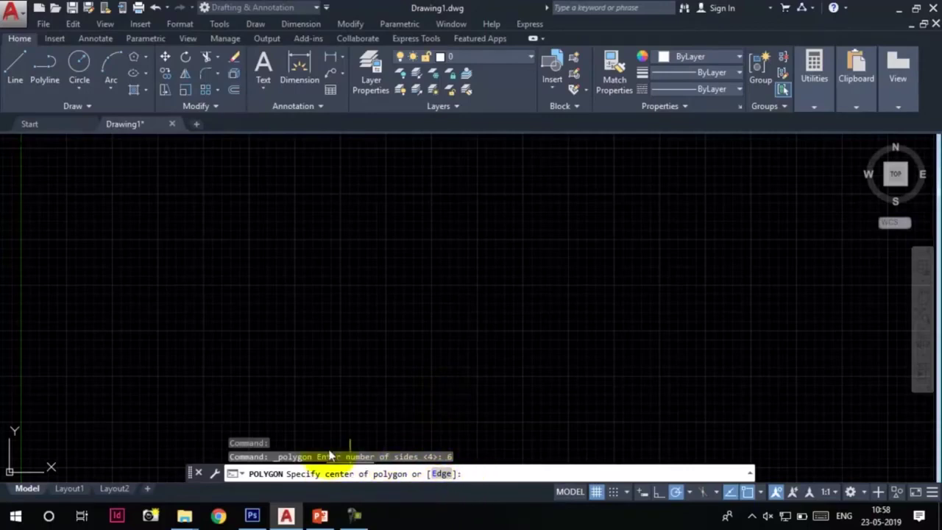
click(398, 316)
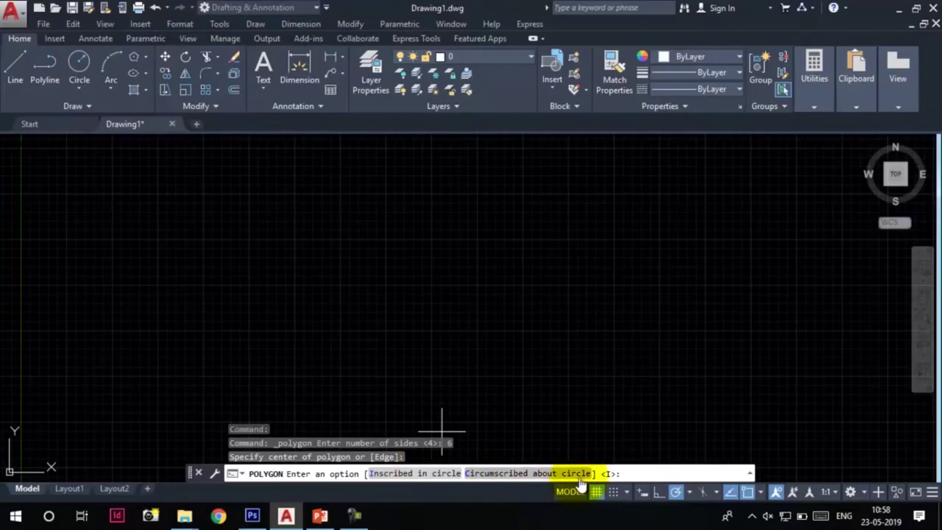
double_click(409, 478)
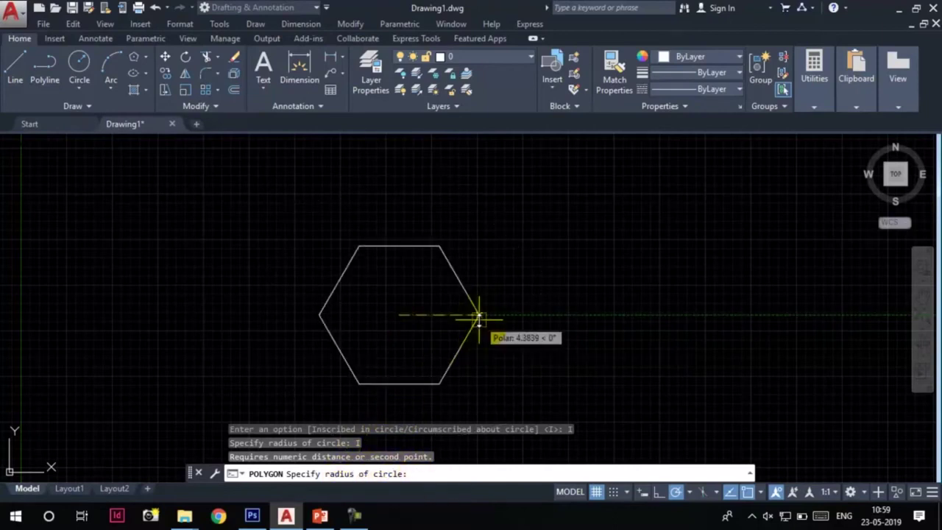
text(15)
key(Return)
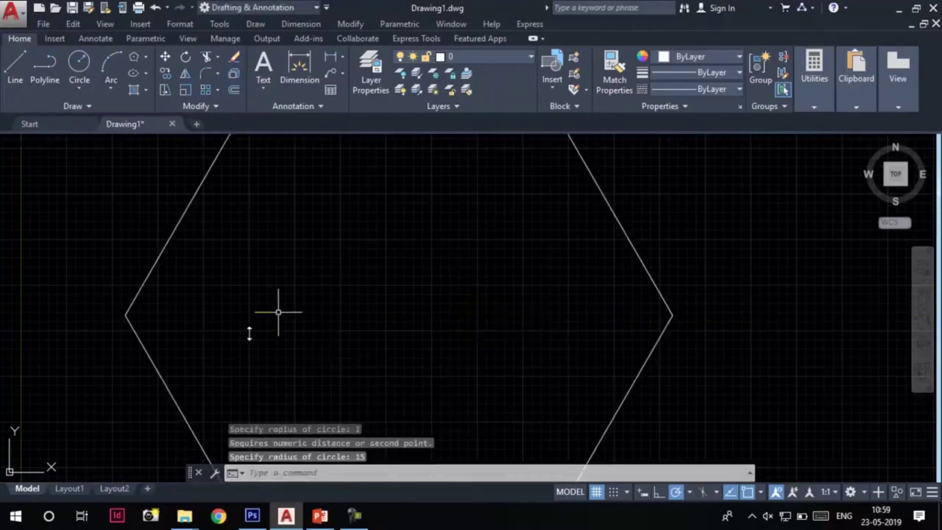
Step: Move the UCS origin to the lower left of the hexagon
scroll(280, 310, down, 4)
scroll(361, 316, down, 3)
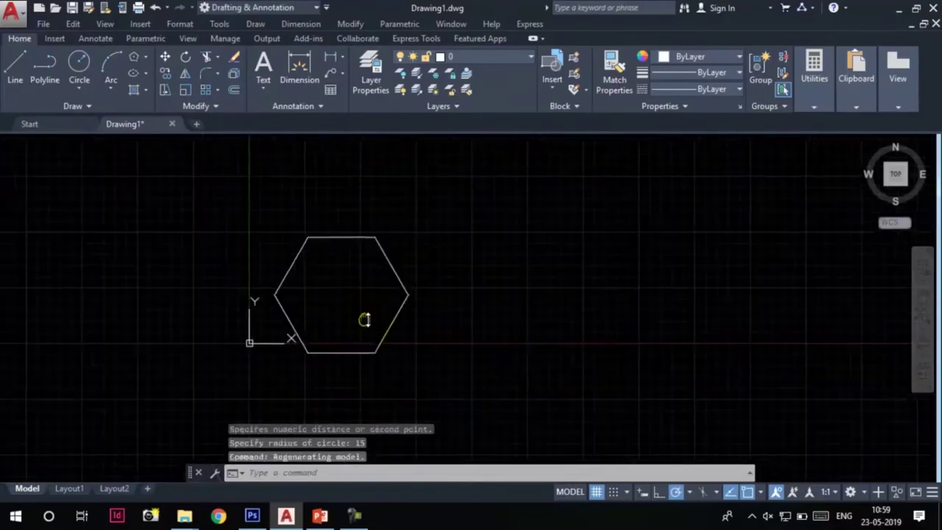
click(270, 356)
click(239, 328)
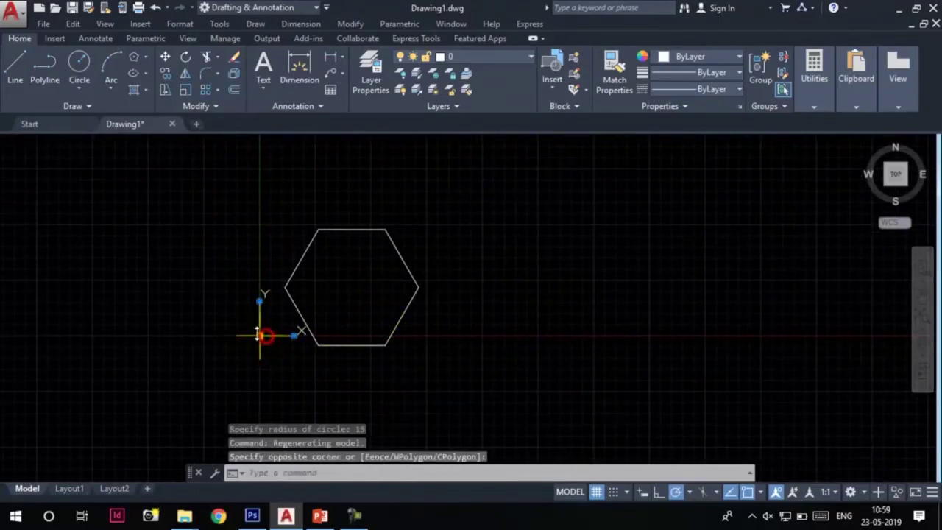
click(259, 335)
click(76, 435)
scroll(420, 264, down, 2)
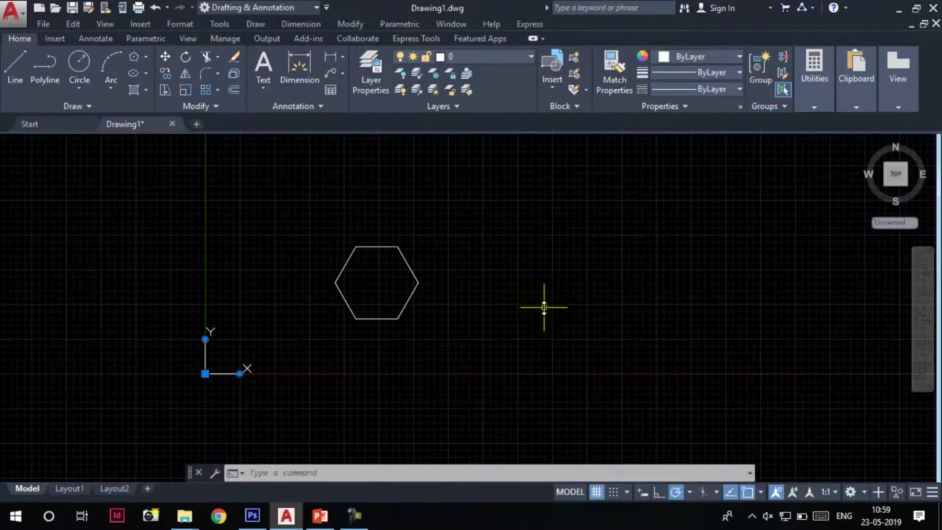
Step: Draw a radius-15 circle centred on the hexagon's centre, passing through its six corners
text(c)
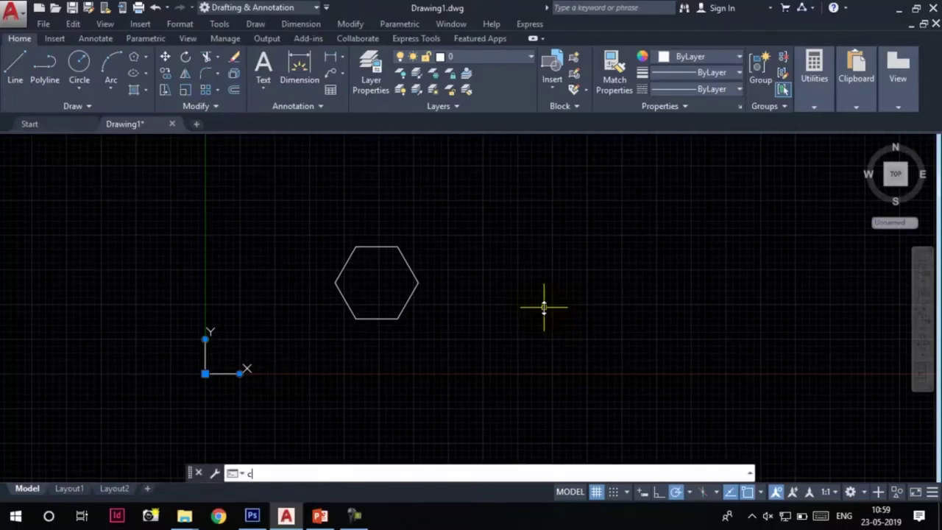
key(Return)
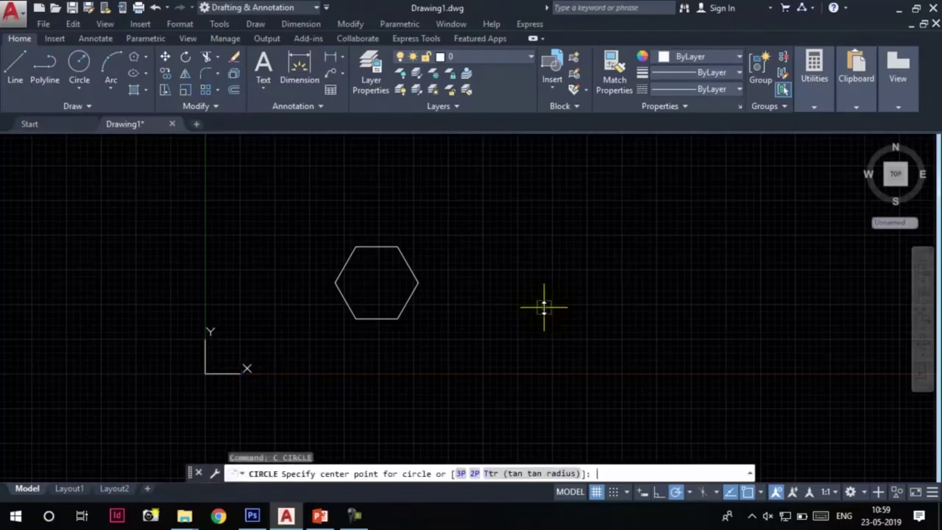
click(377, 282)
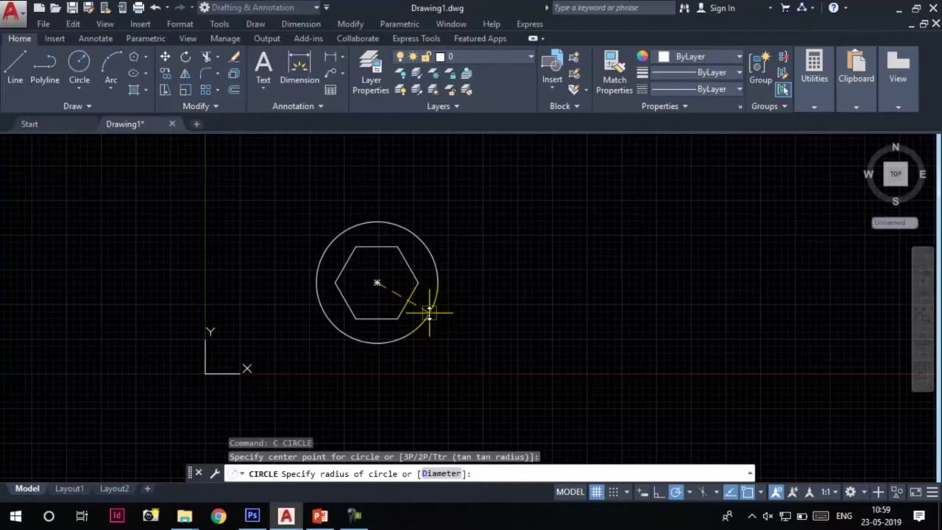
text(15)
key(Return)
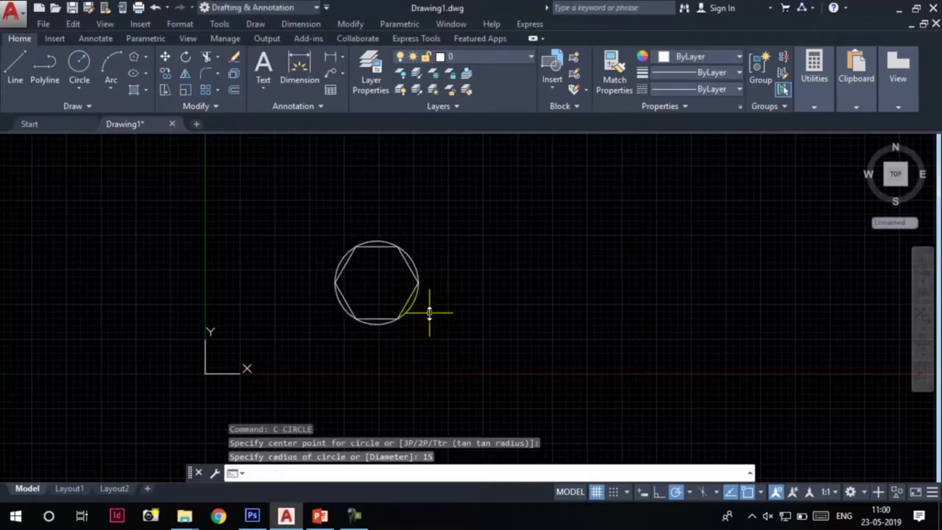
scroll(383, 278, up, 2)
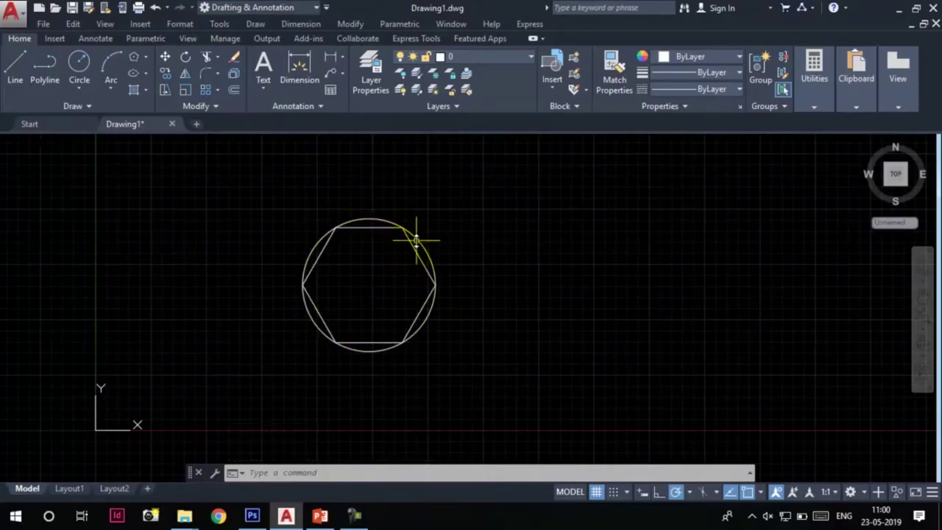
scroll(332, 297, down, 2)
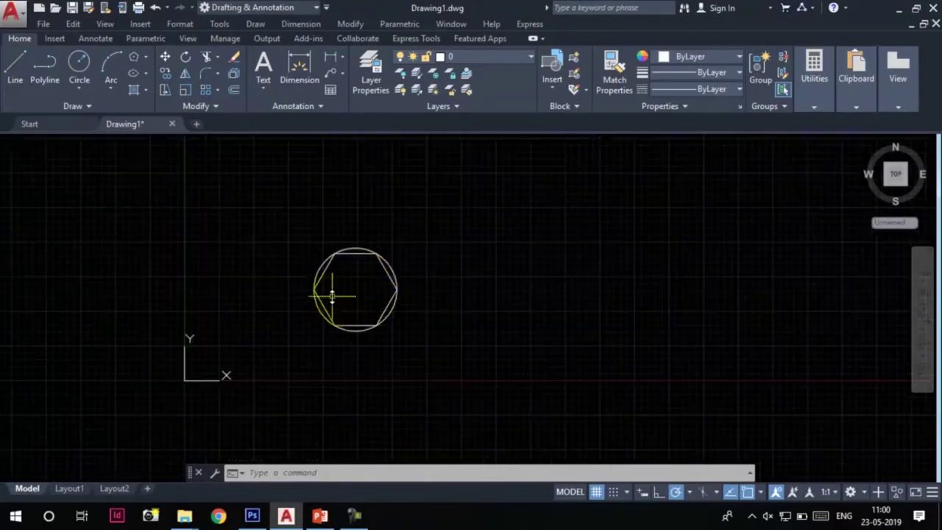
middle_drag(384, 305, 402, 311)
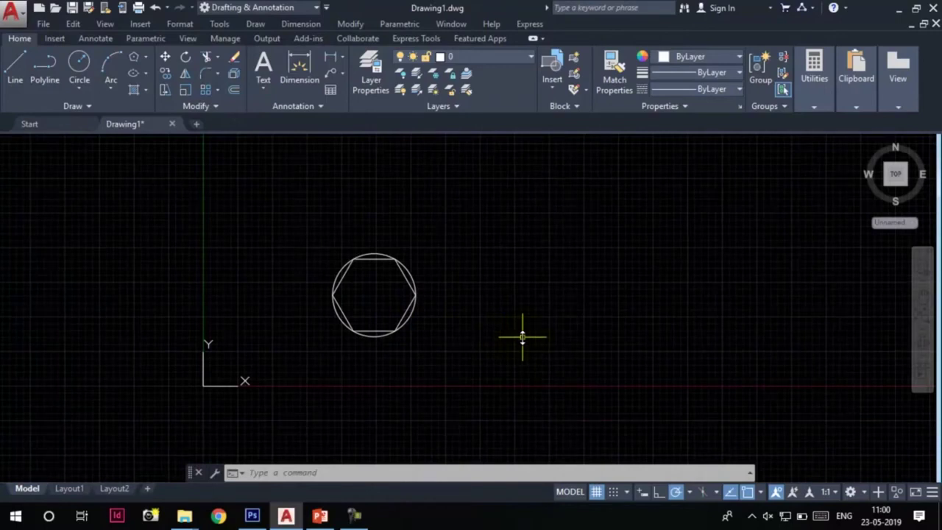
Step: Draw a 6-sided polygon circumscribed about a radius-15 circle, right of the first hexagon
key(Escape)
key(Escape)
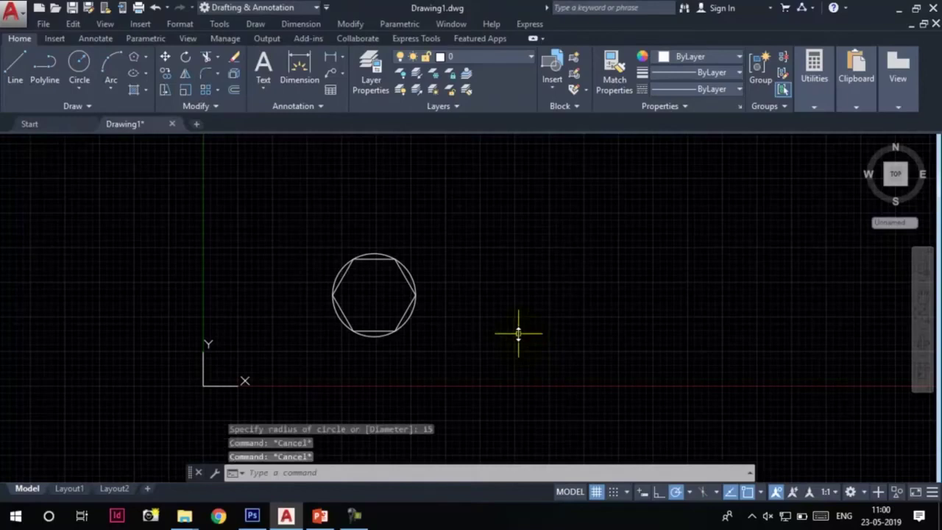
text(pol)
key(Return)
key(Escape)
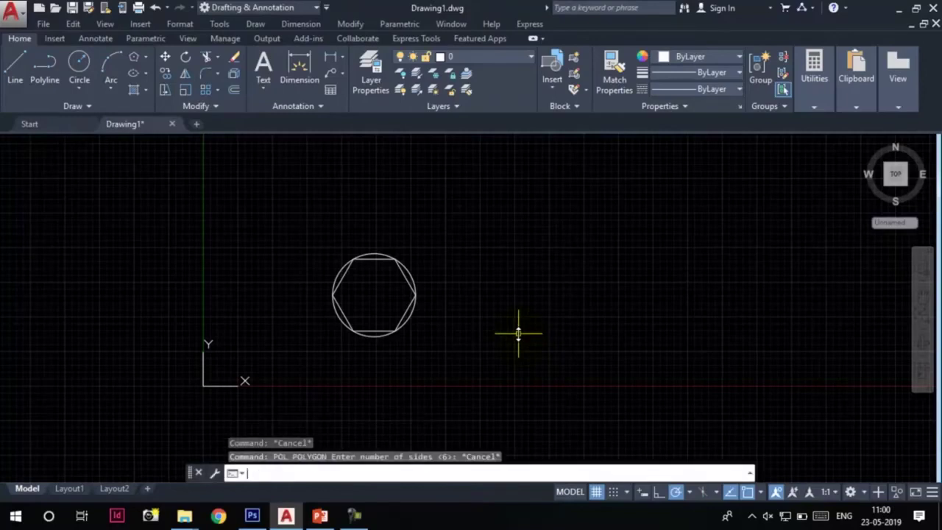
text(pol)
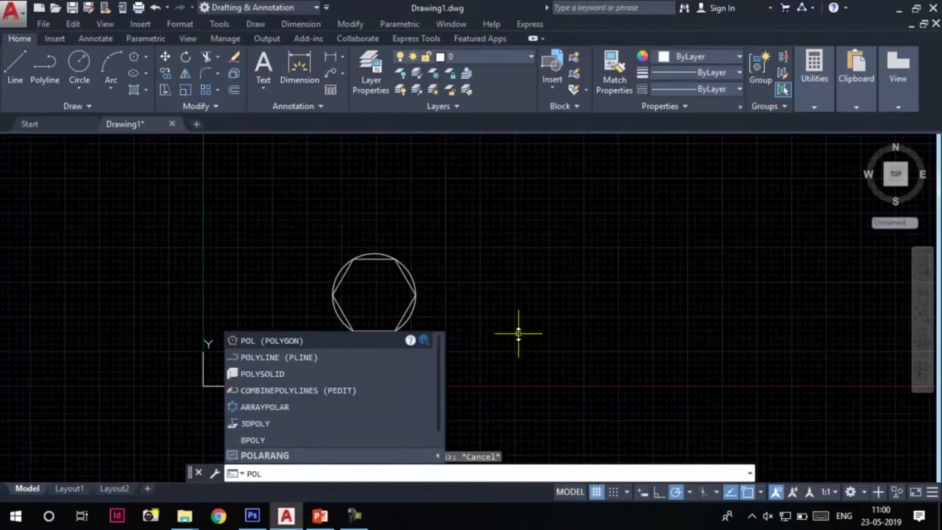
key(Return)
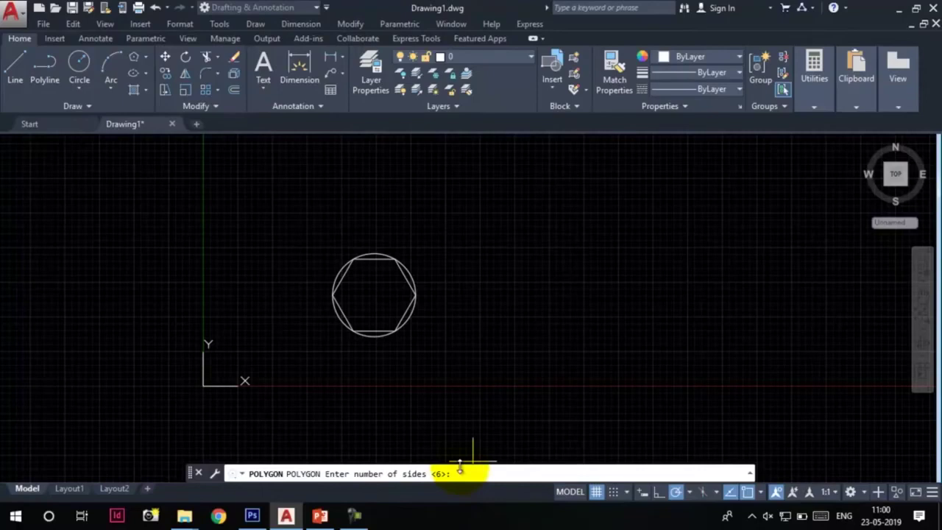
key(Return)
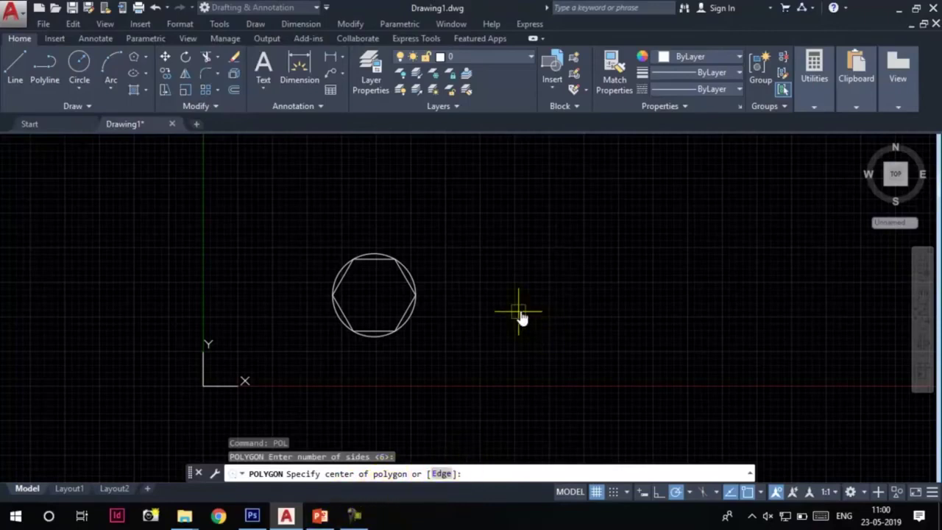
click(564, 306)
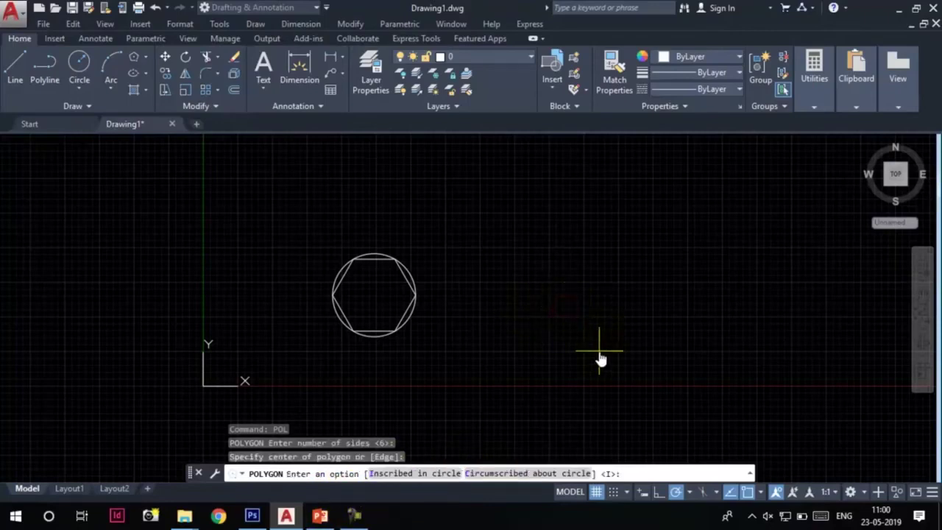
click(512, 474)
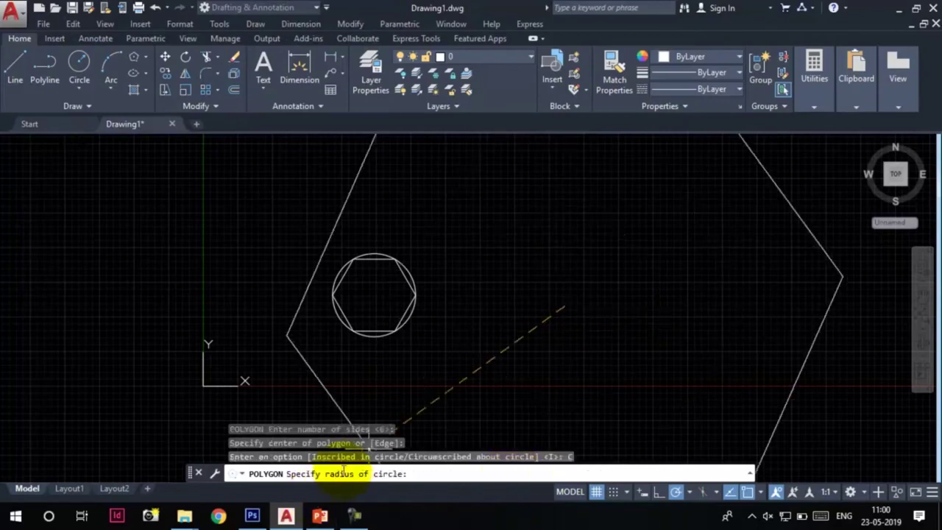
text(15)
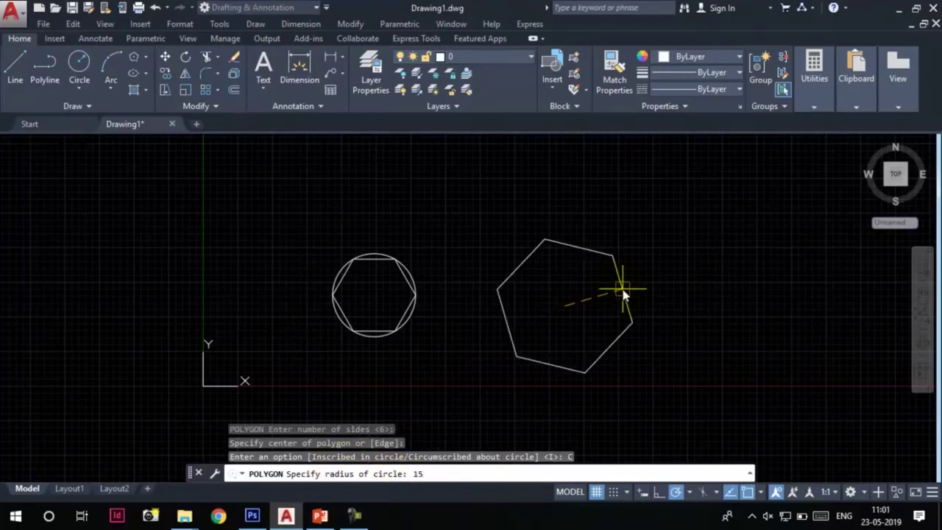
key(Return)
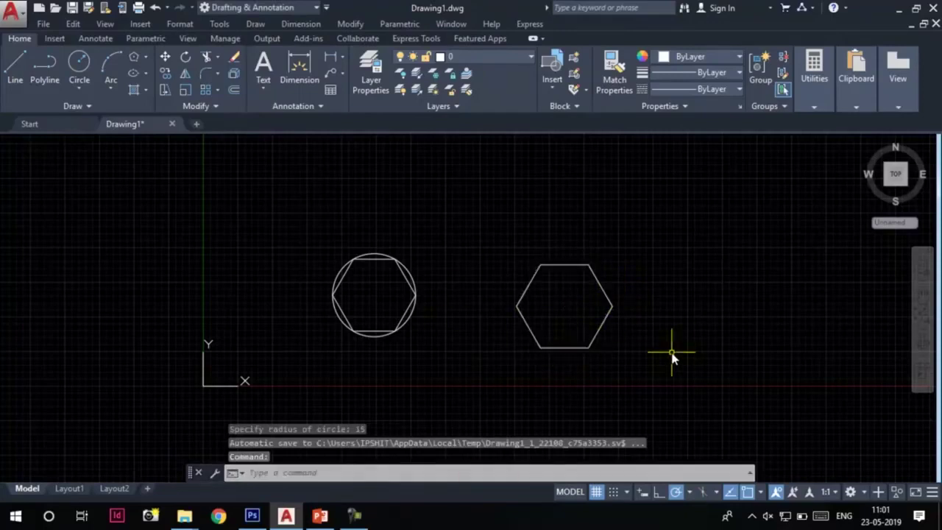
Step: Draw a radius-7.5 circle centred on the second hexagon's centre
text(c)
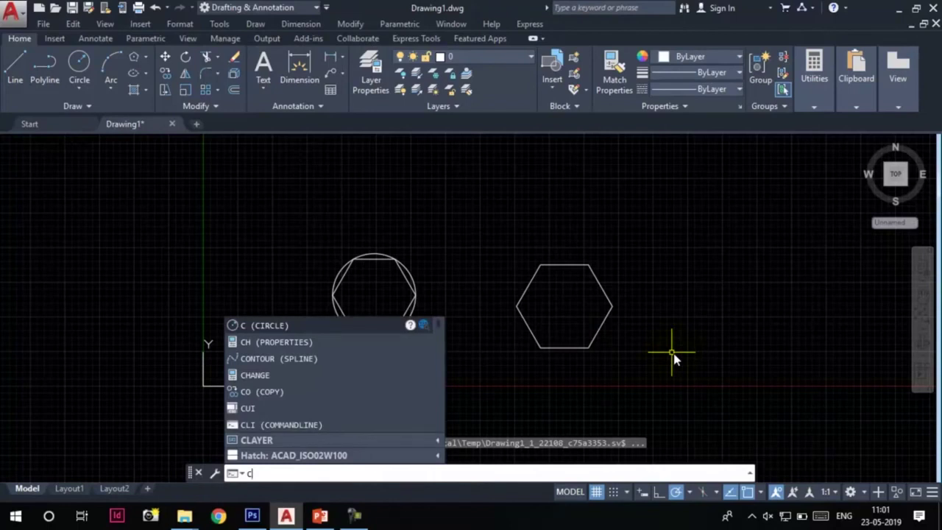
key(Return)
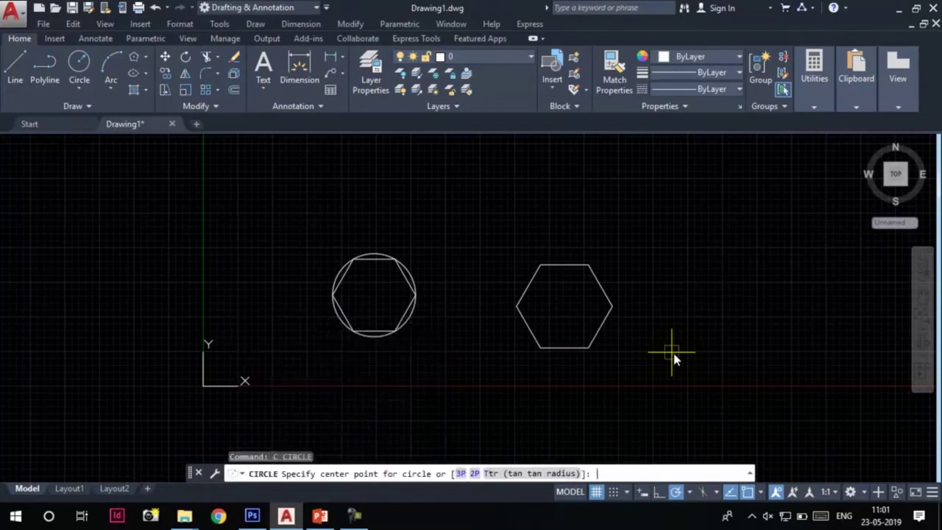
click(564, 307)
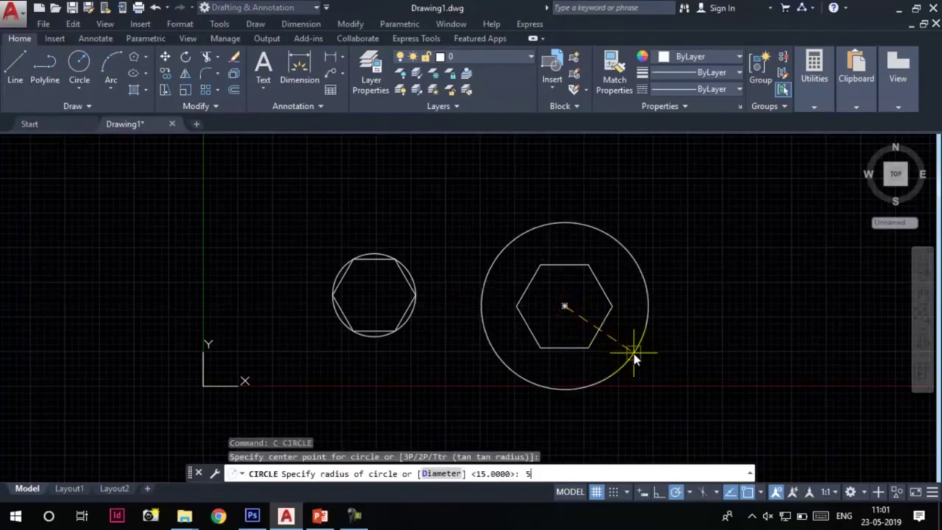
key(BackSpace)
text(7.5)
key(Return)
scroll(558, 318, up, 3)
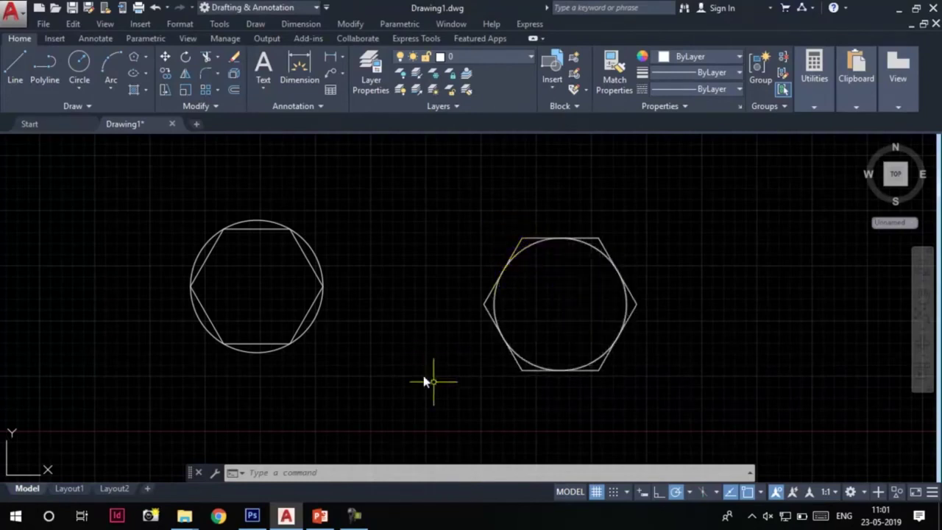
key(Escape)
key(Escape)
scroll(381, 305, down, 2)
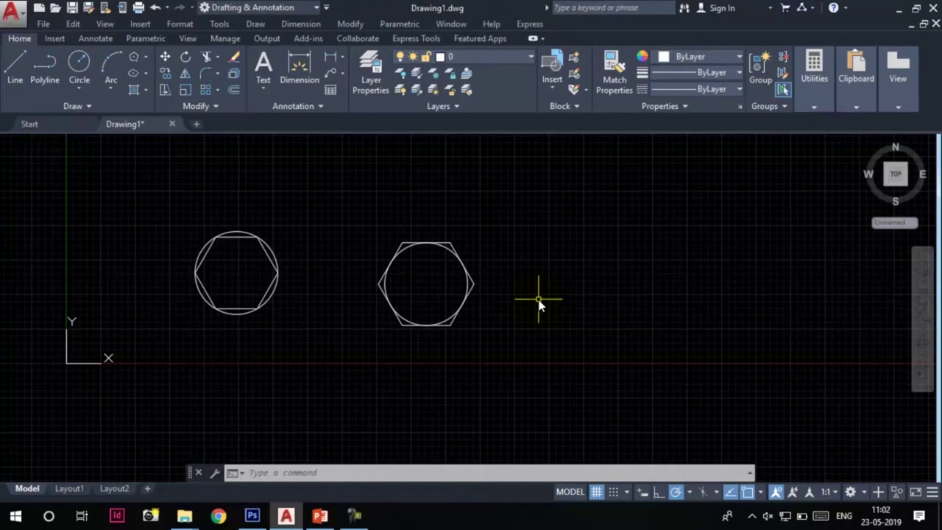
Step: Draw an 8-sided polygon by edge, with 10-unit edges, right of the hexagons
text(POL)
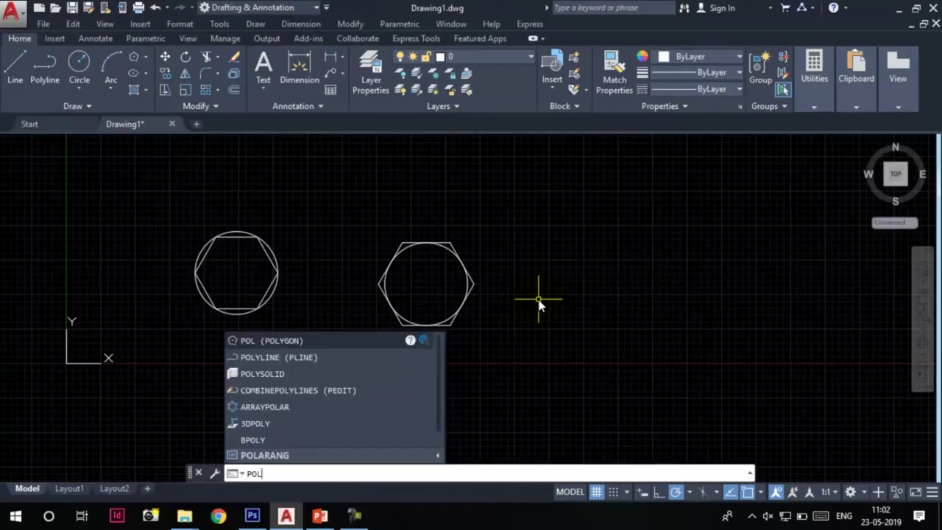
key(Return)
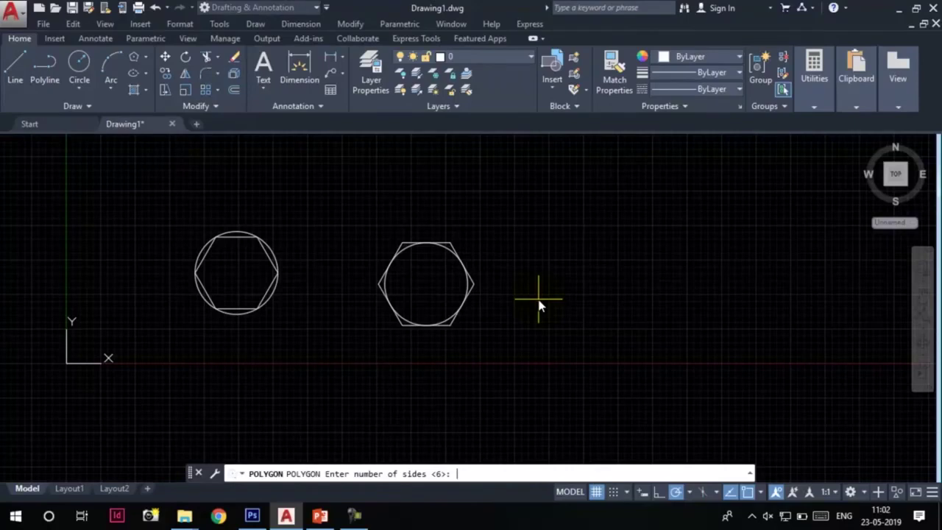
text(8)
key(Return)
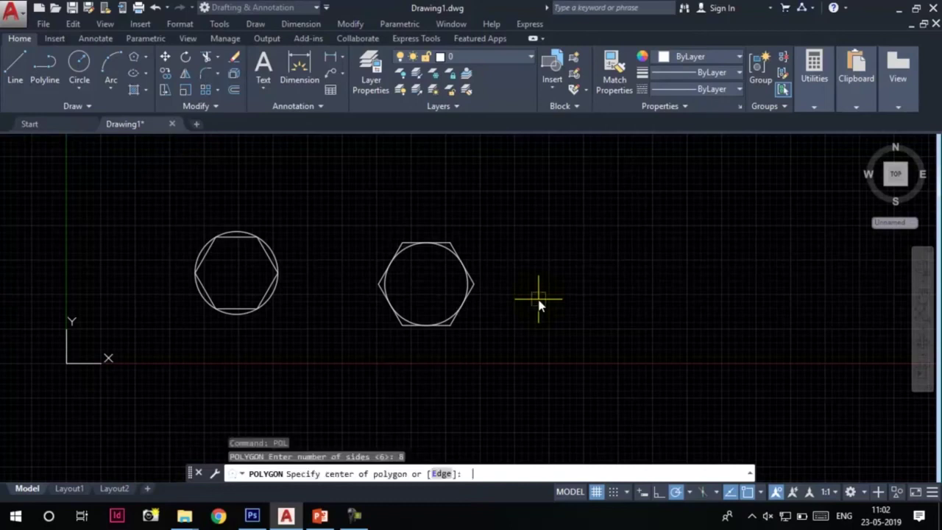
click(442, 474)
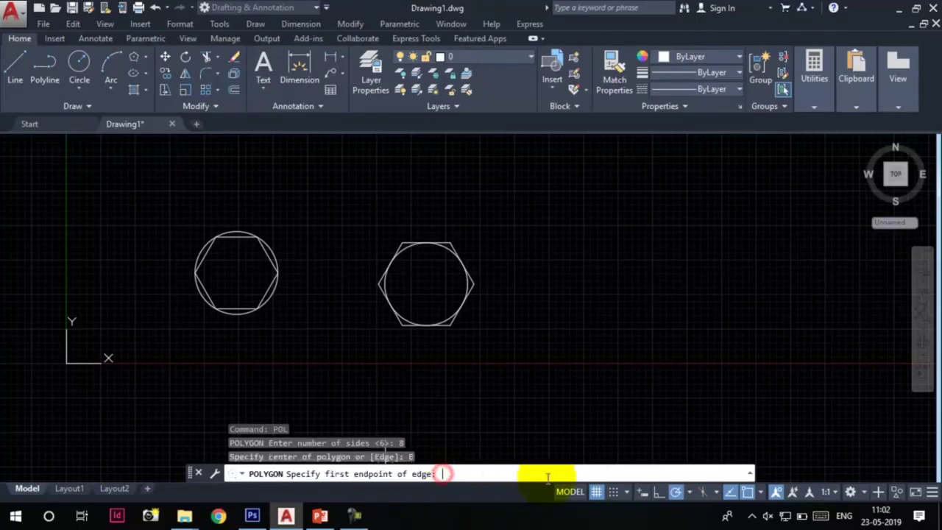
click(584, 279)
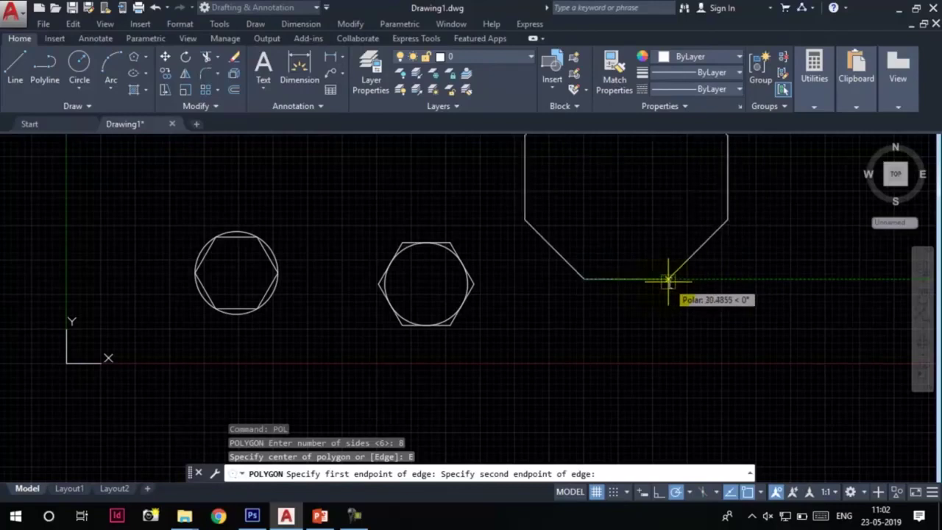
text(10)
key(Return)
scroll(668, 278, up, 2)
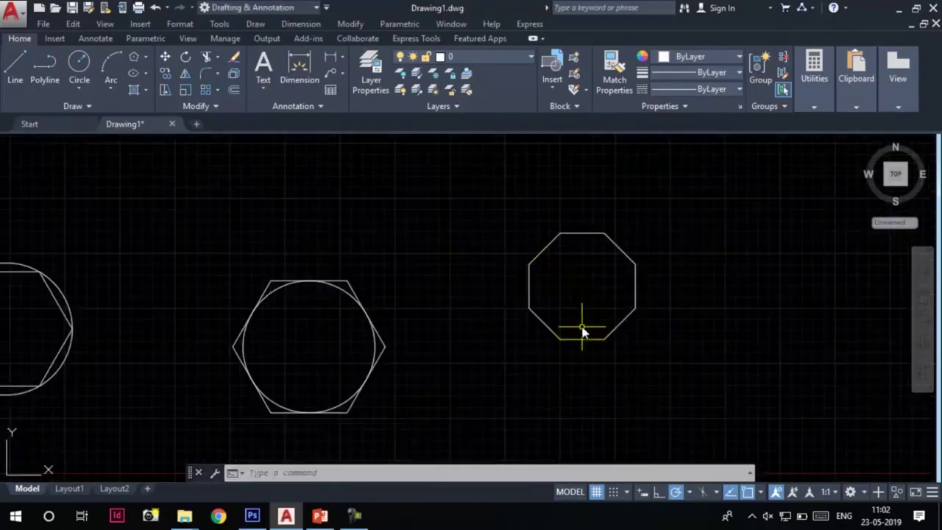
mouse_move(581, 346)
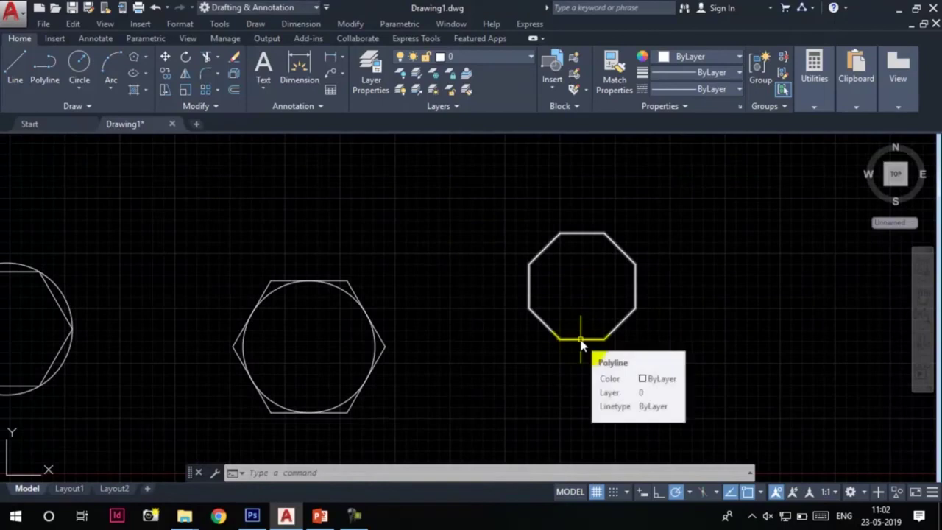
scroll(650, 346, down, 2)
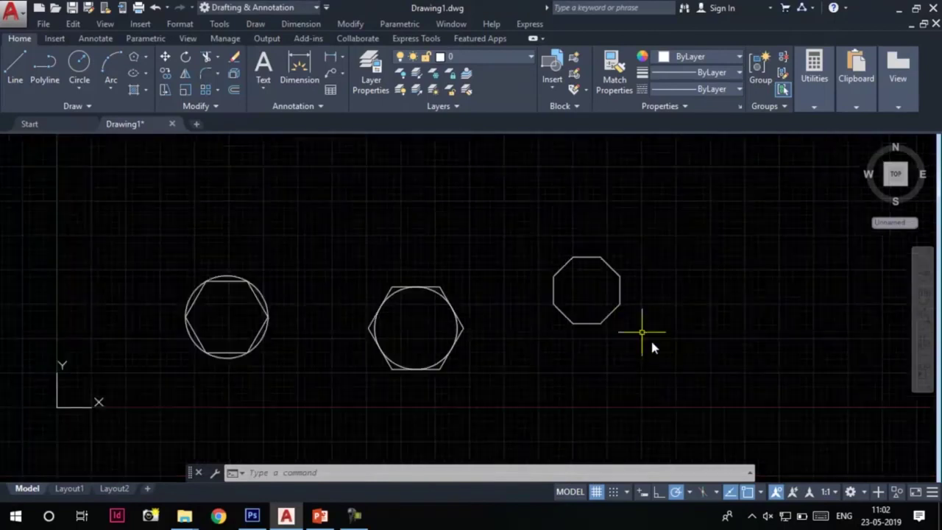
middle_drag(672, 366, 679, 368)
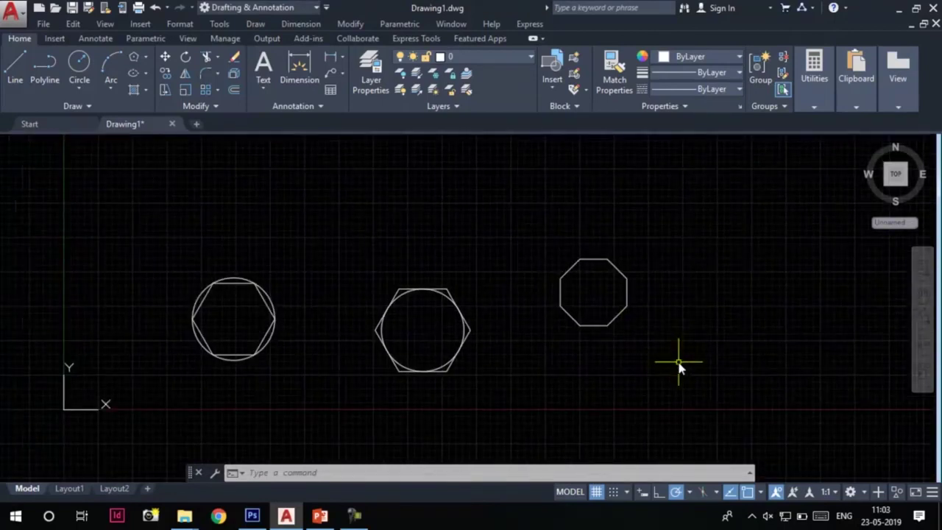